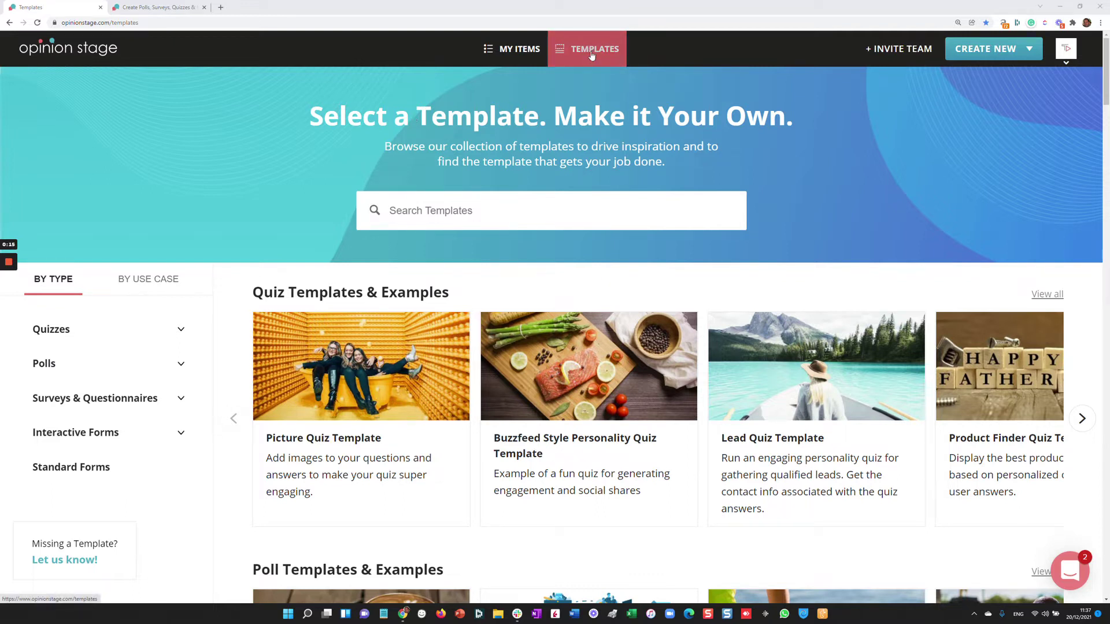
Open the Rounded-Image Poll template from the Poll Templates carousel.
{"action": "left_click_drag", "start_coordinate": [1106, 85], "coordinate": [1106, 128]}
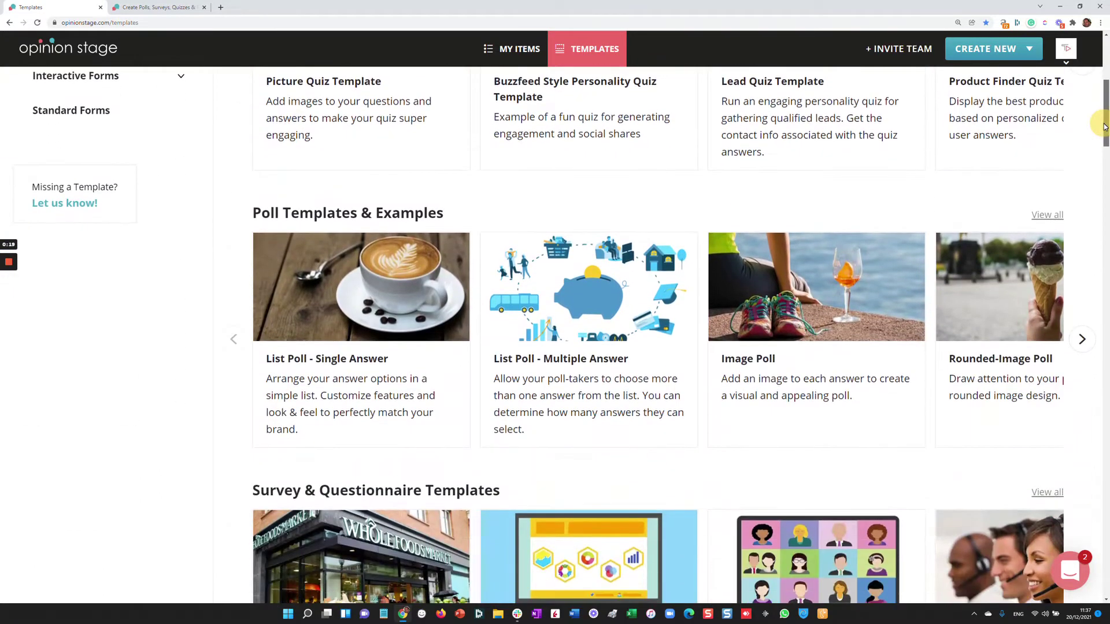
{"action": "left_click", "coordinate": [1081, 342]}
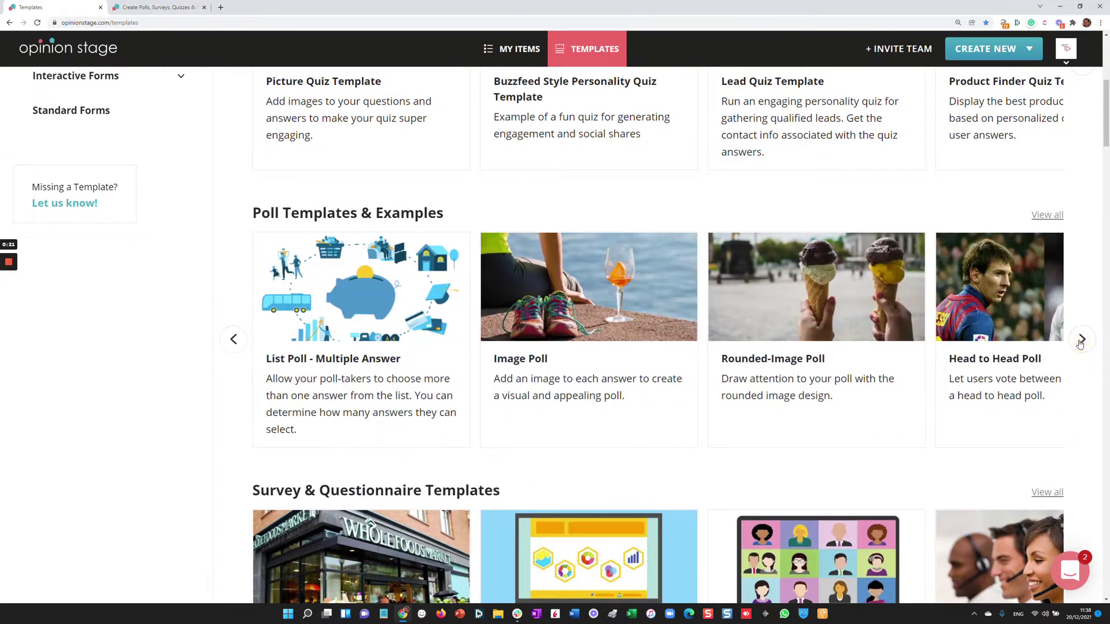
{"action": "left_click", "coordinate": [1080, 341]}
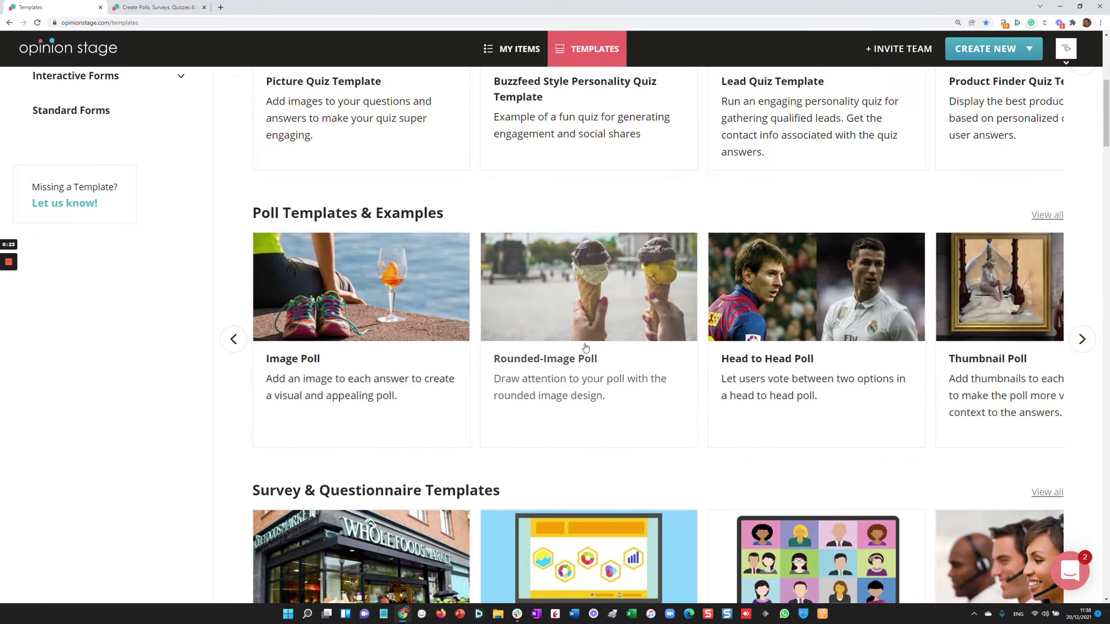
{"action": "left_click", "coordinate": [570, 359]}
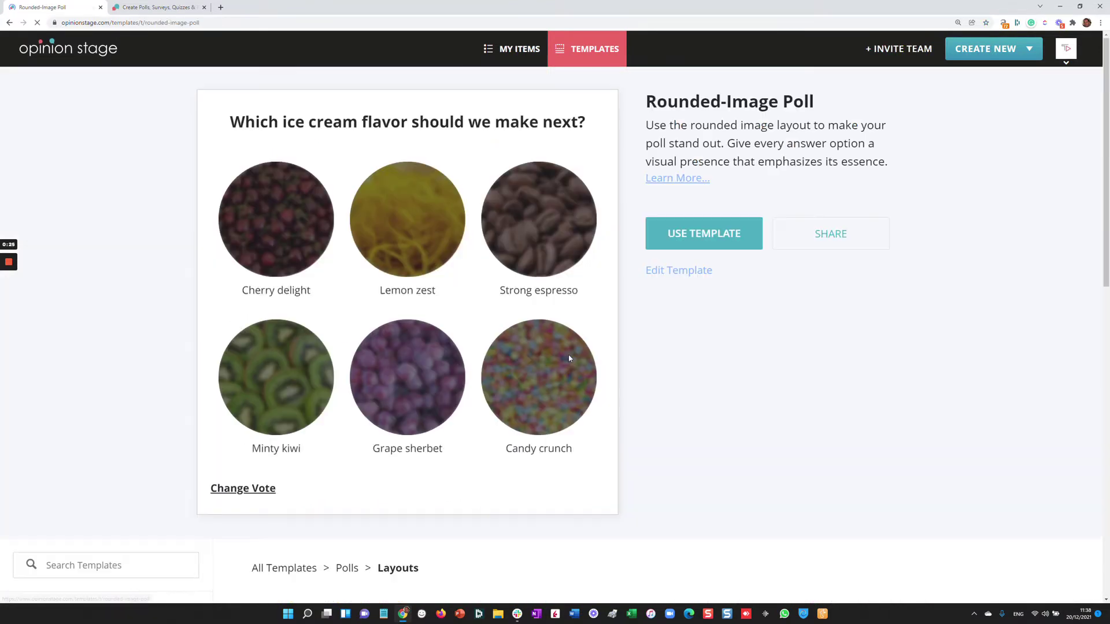
Re-vote for Cherry delight in the sample ice cream poll and start a poll from the template.
{"action": "left_click", "coordinate": [247, 490]}
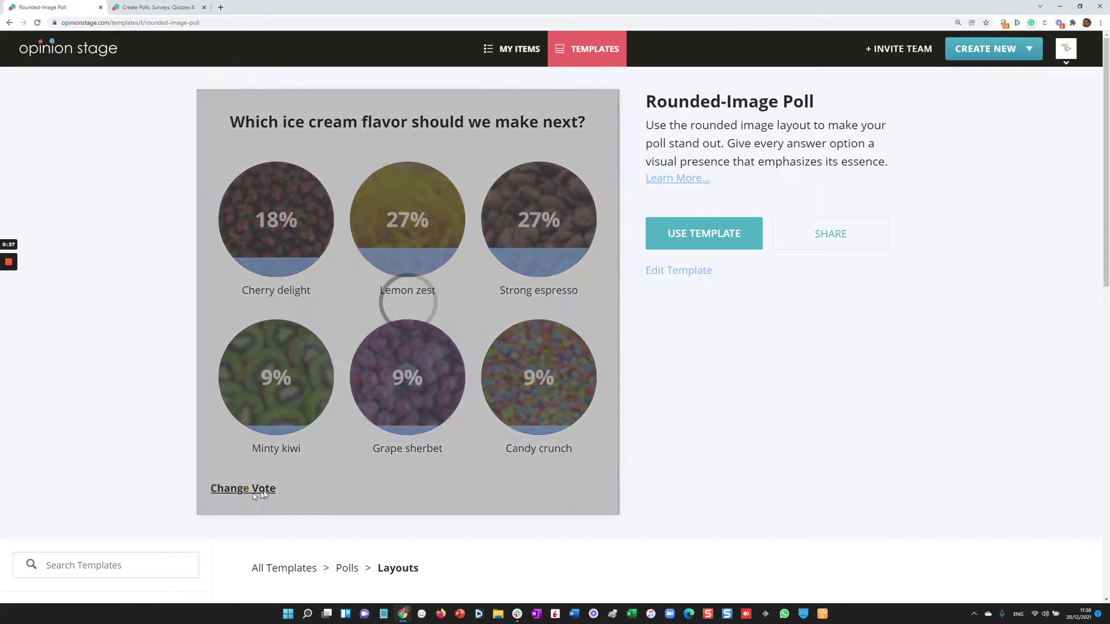
{"action": "left_click", "coordinate": [287, 217]}
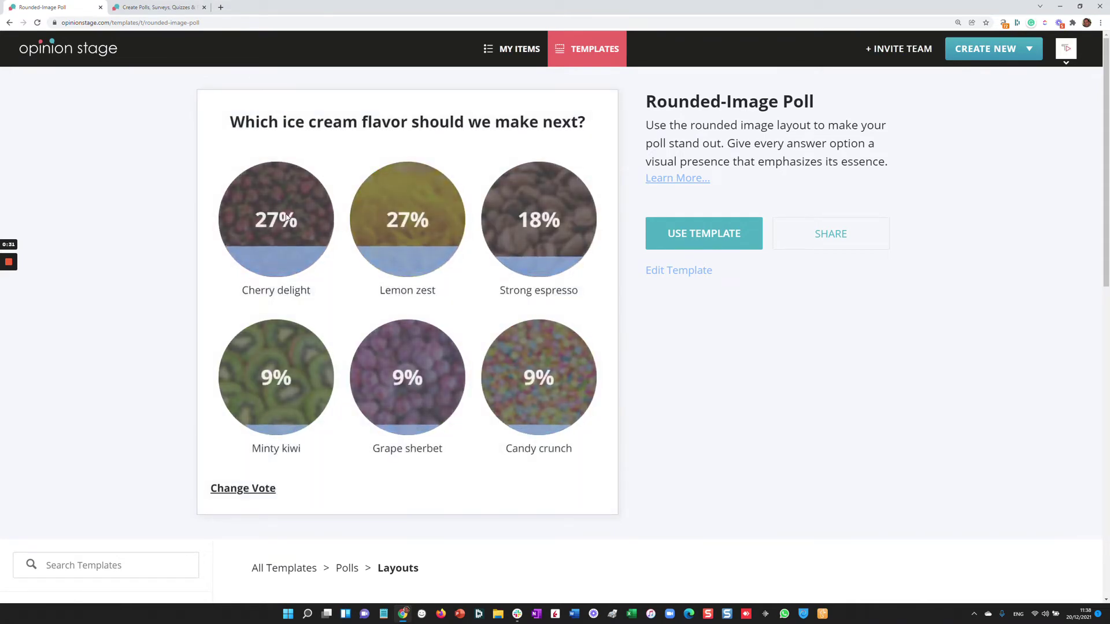
{"action": "left_click", "coordinate": [709, 232]}
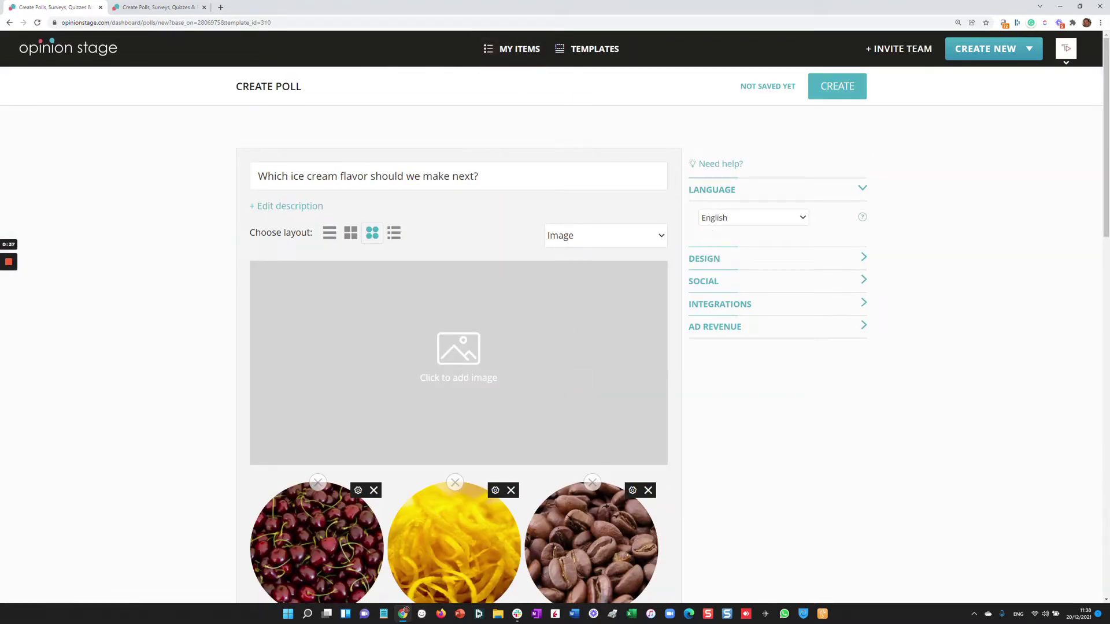
Change the question to end with 'we try today', reading 'Which ice cream flavor should we try today?'.
{"action": "left_click", "coordinate": [405, 176]}
{"action": "key", "text": "shift+End"}
{"action": "key", "text": "shift+Left"}
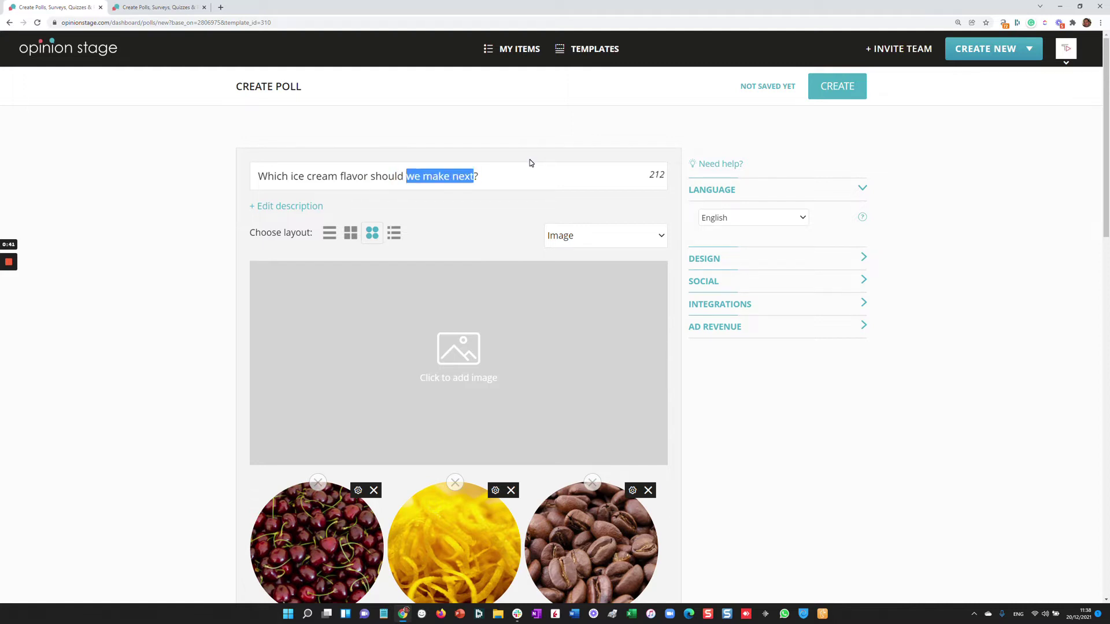
{"action": "type", "text": "we try tod"}
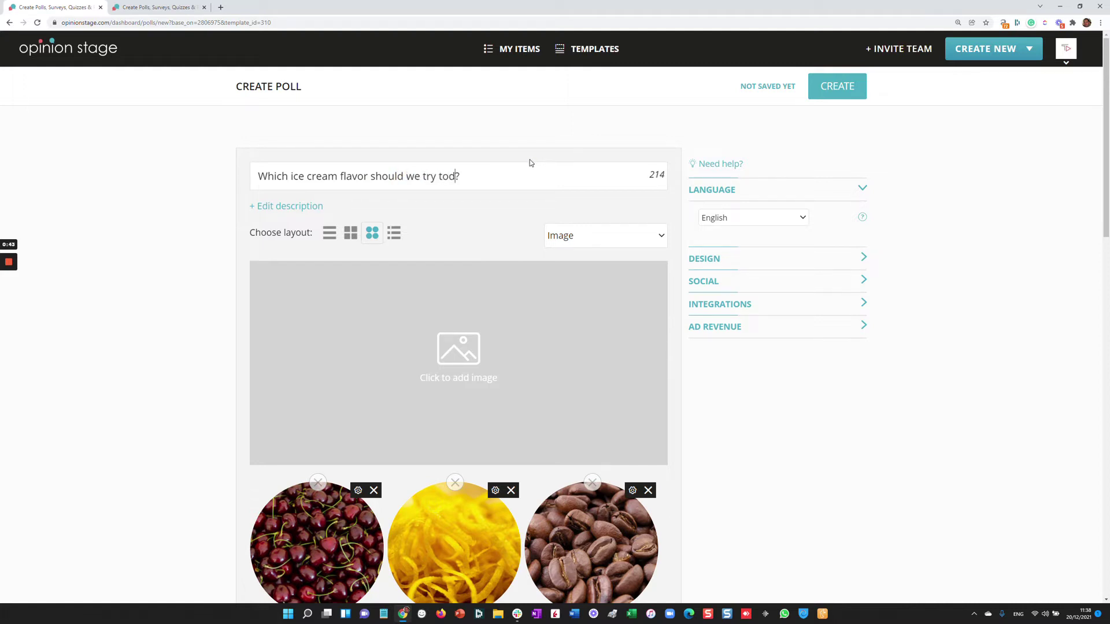
{"action": "type", "text": "ay"}
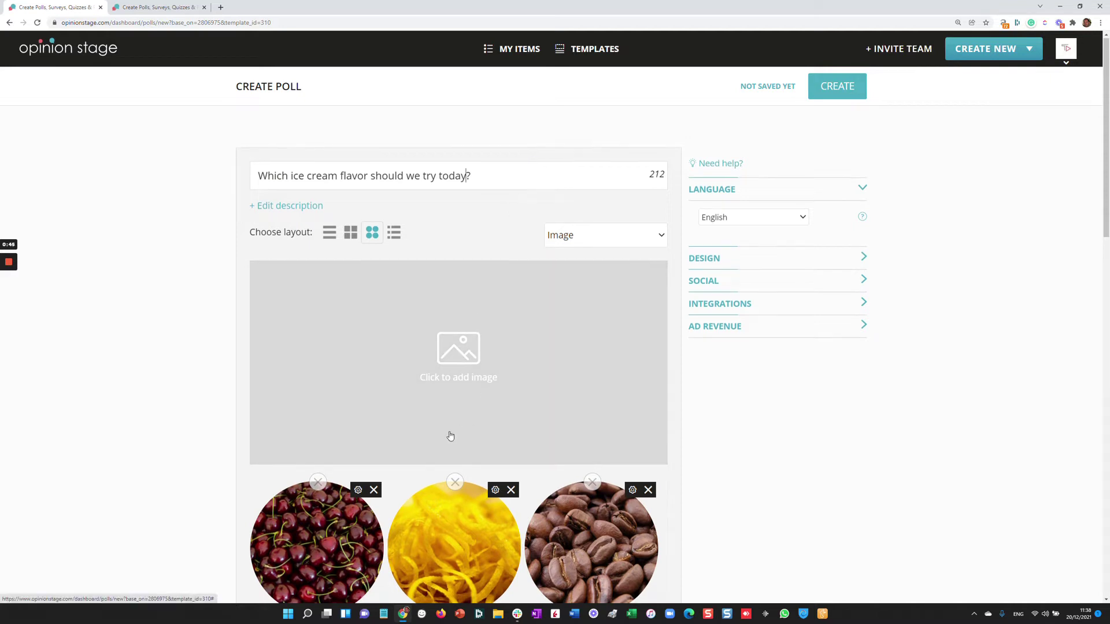
{"action": "scroll", "coordinate": [451, 437], "scroll_direction": "down", "scroll_amount": 1}
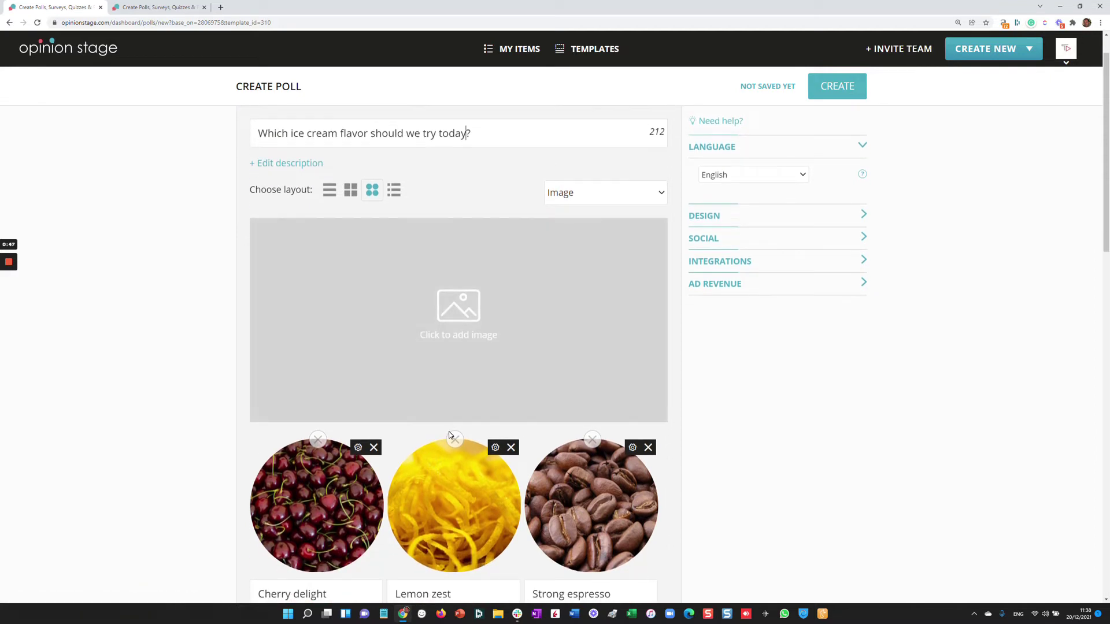
{"action": "scroll", "coordinate": [605, 359], "scroll_direction": "down", "scroll_amount": 1}
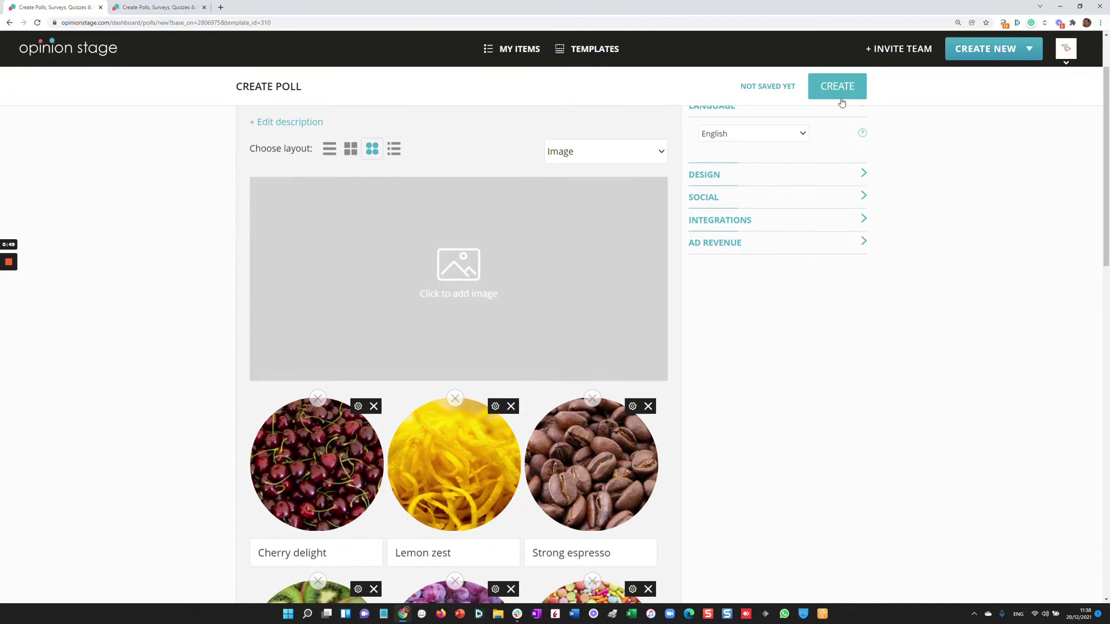
Create the poll, test-vote Cherry delight in its preview, and close the preview.
{"action": "left_click", "coordinate": [839, 98]}
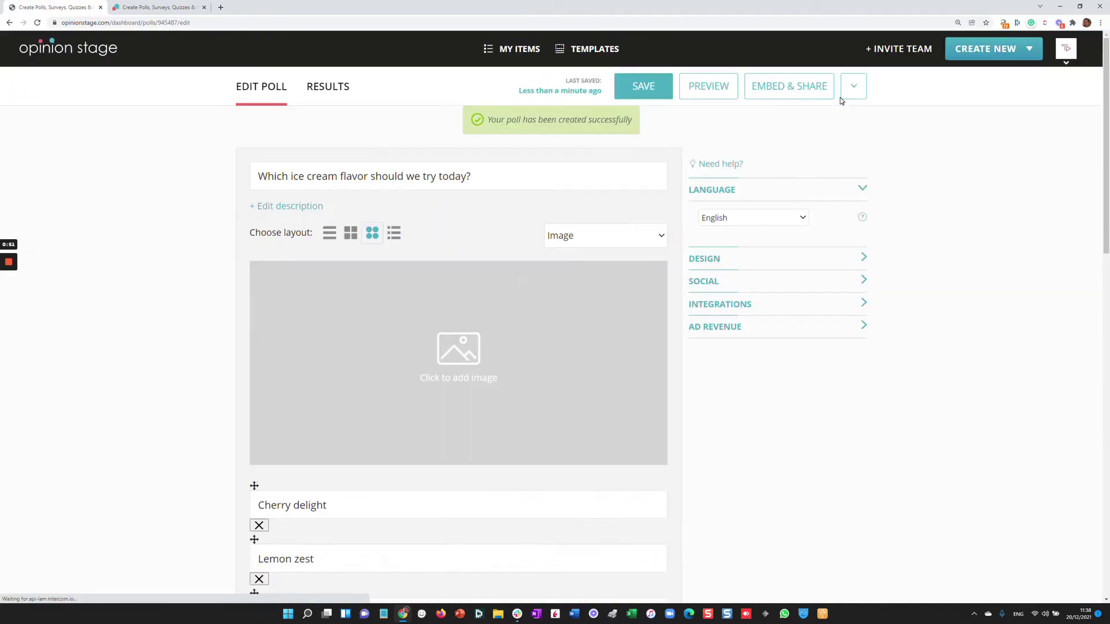
{"action": "left_click", "coordinate": [720, 90]}
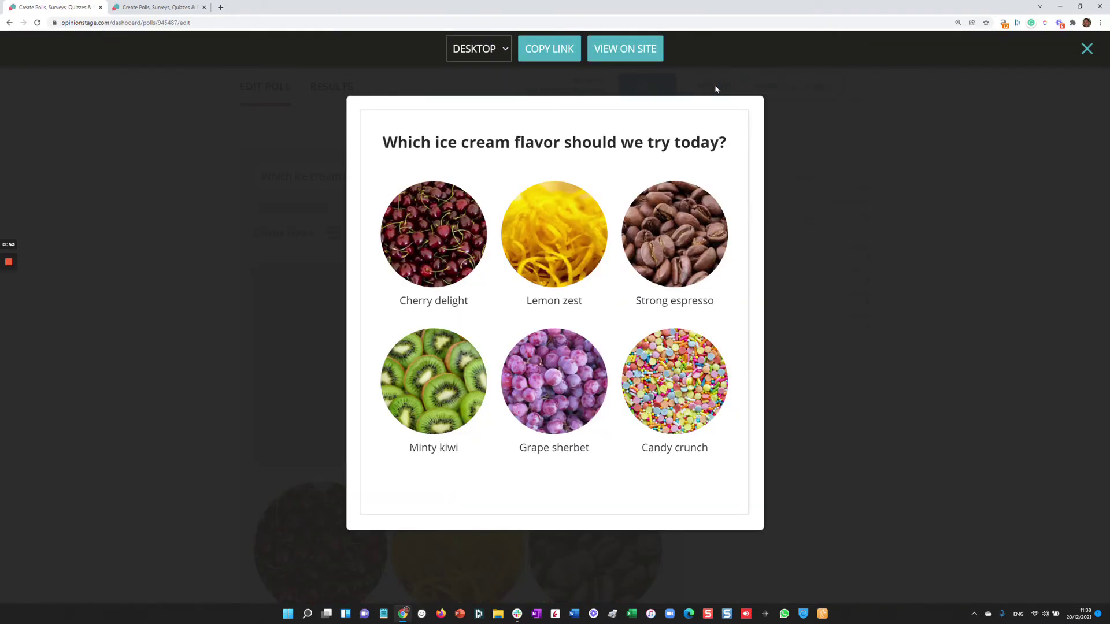
{"action": "left_click", "coordinate": [439, 235]}
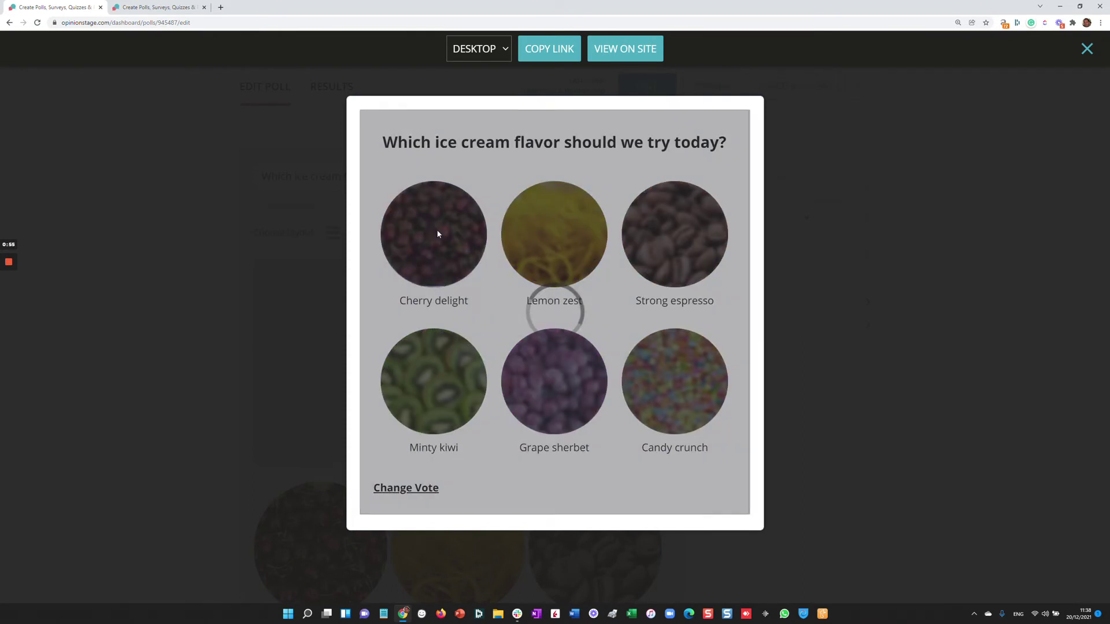
{"action": "left_click", "coordinate": [202, 254]}
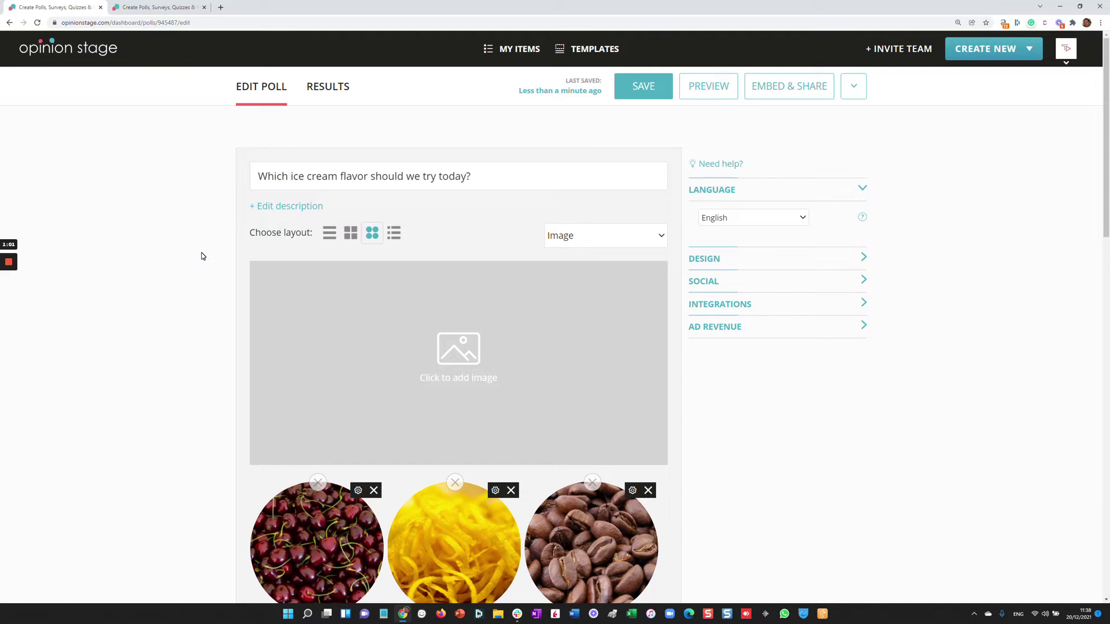
Start a blank poll with the question 'What is your favorite Italian food?'.
{"action": "mouse_move", "coordinate": [994, 65]}
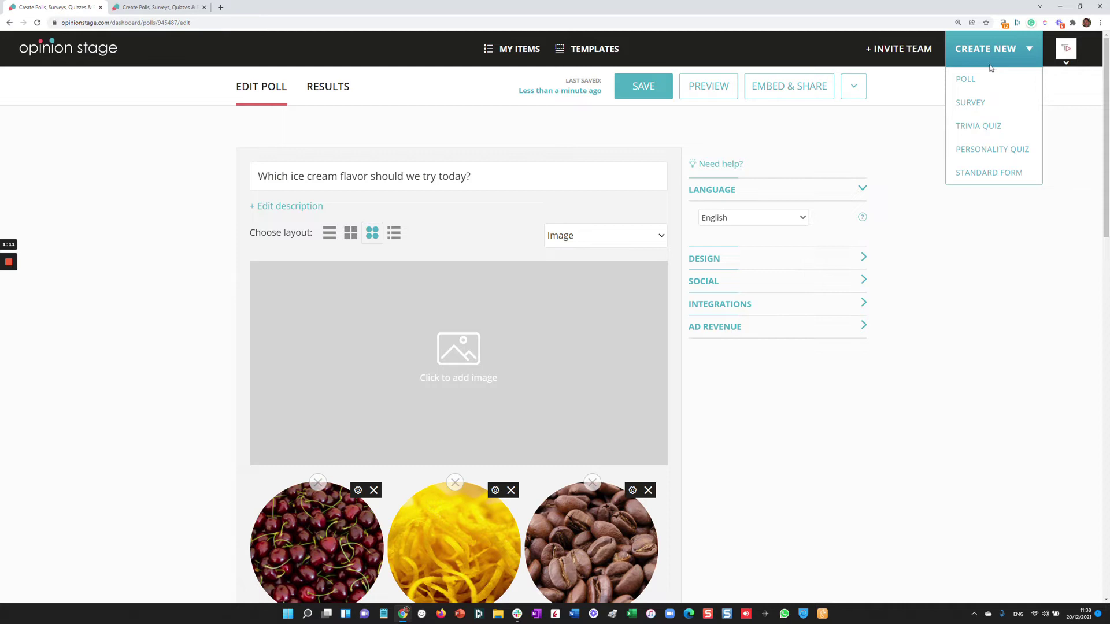
{"action": "left_click", "coordinate": [982, 79]}
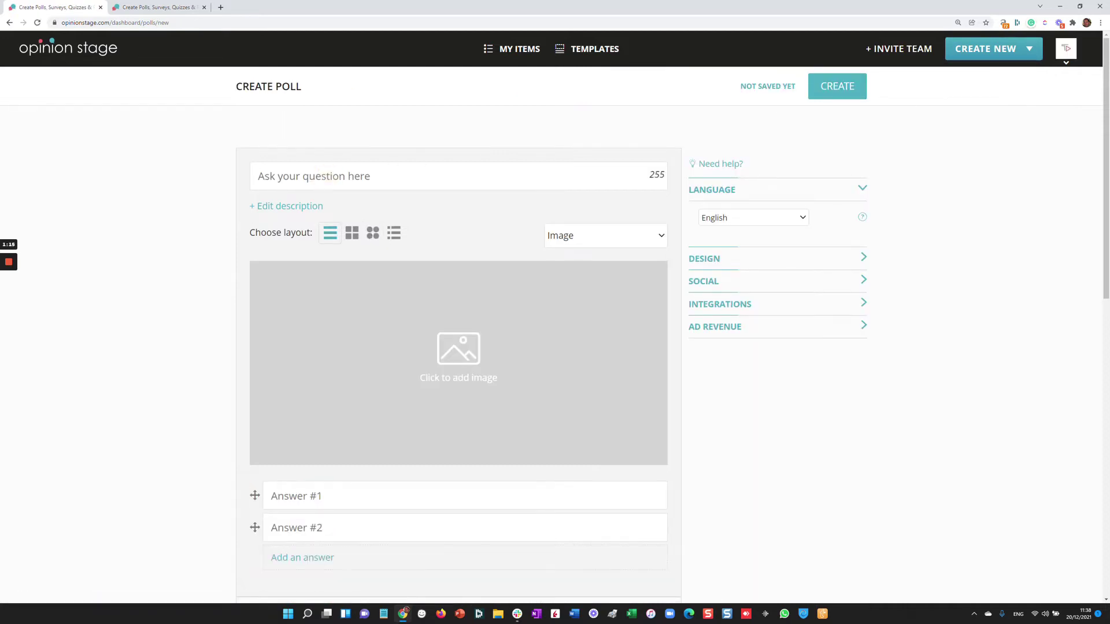
{"action": "type", "text": "What is yo"}
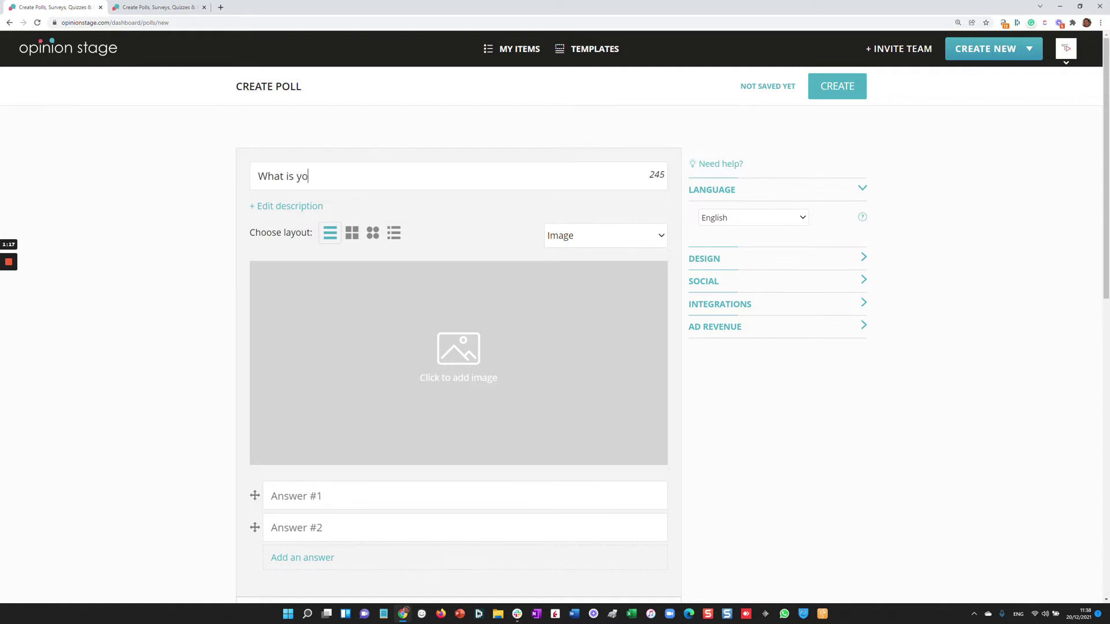
{"action": "type", "text": "ur favorite Italian food?"}
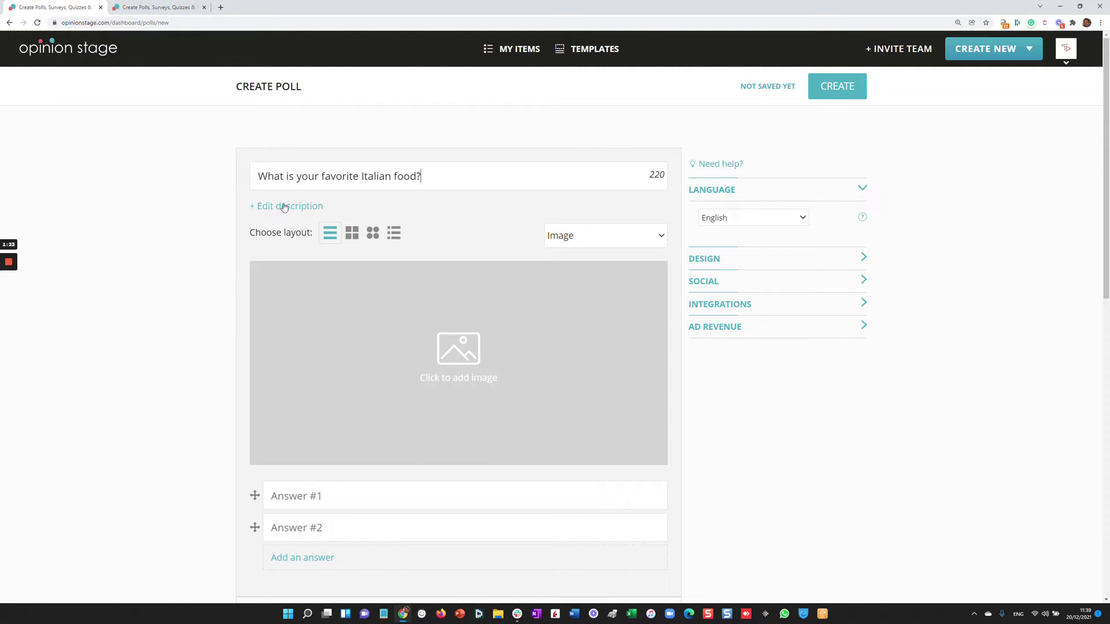
Search the poll's image picker for 'italian food'.
{"action": "left_click", "coordinate": [472, 358]}
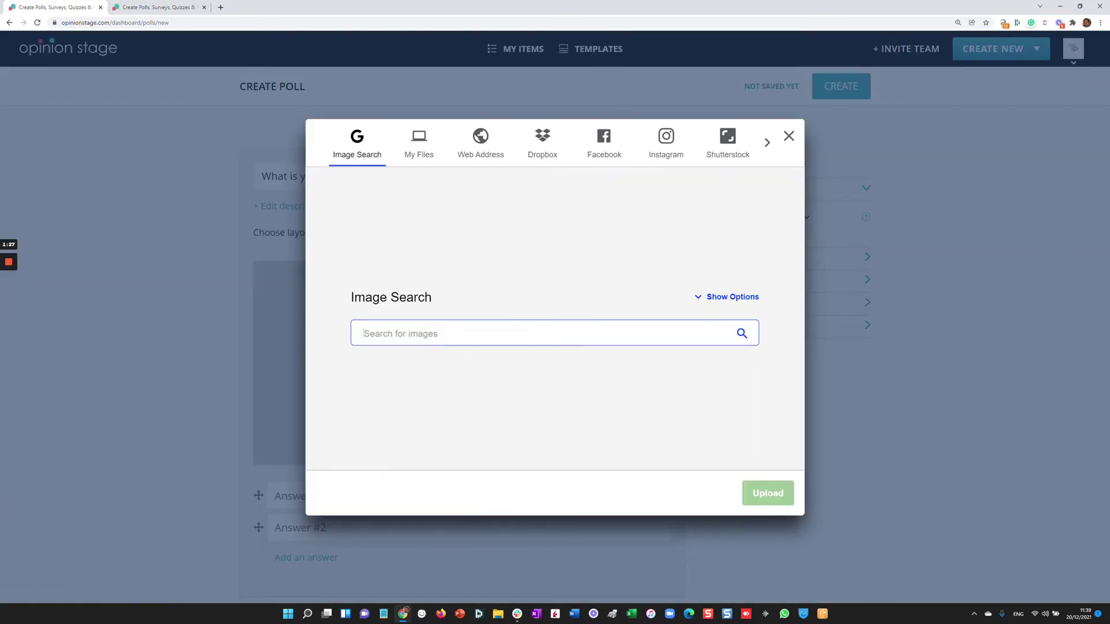
{"action": "type", "text": "italian food"}
{"action": "left_click", "coordinate": [740, 332]}
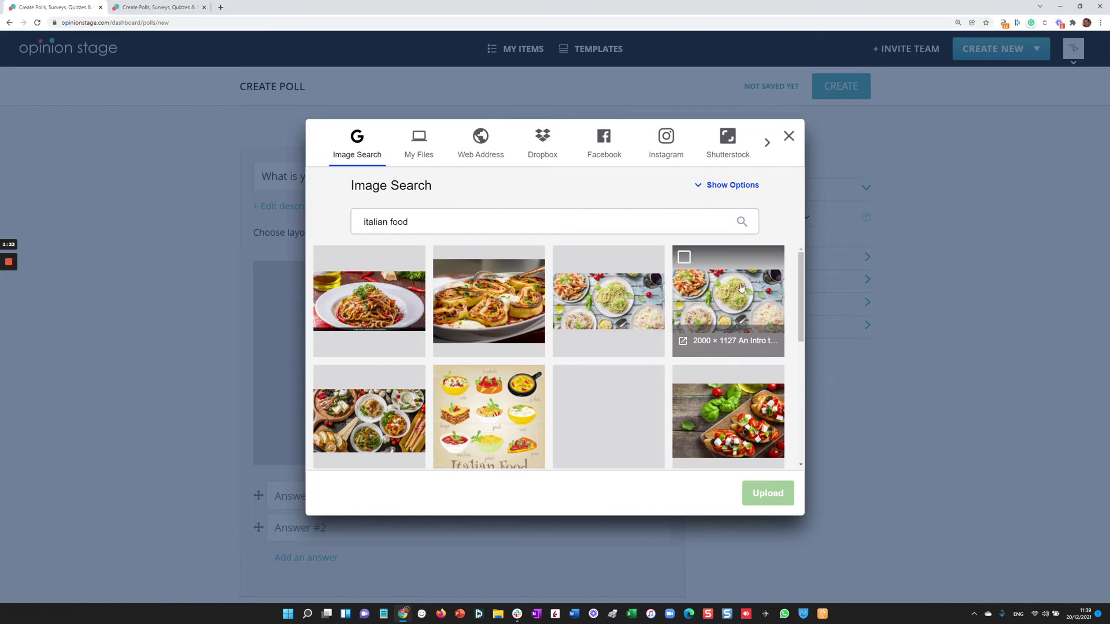
{"action": "left_click", "coordinate": [733, 186]}
{"action": "left_click", "coordinate": [734, 186]}
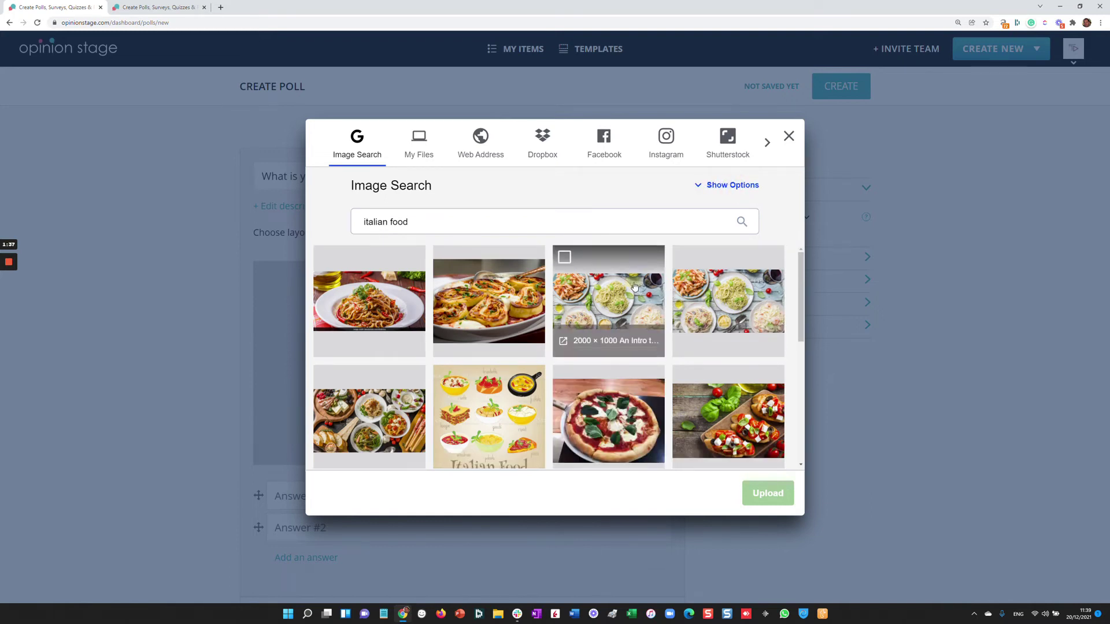
Upload the pasta plates photo and keep the default crop.
{"action": "left_click", "coordinate": [565, 258]}
{"action": "left_click", "coordinate": [780, 499]}
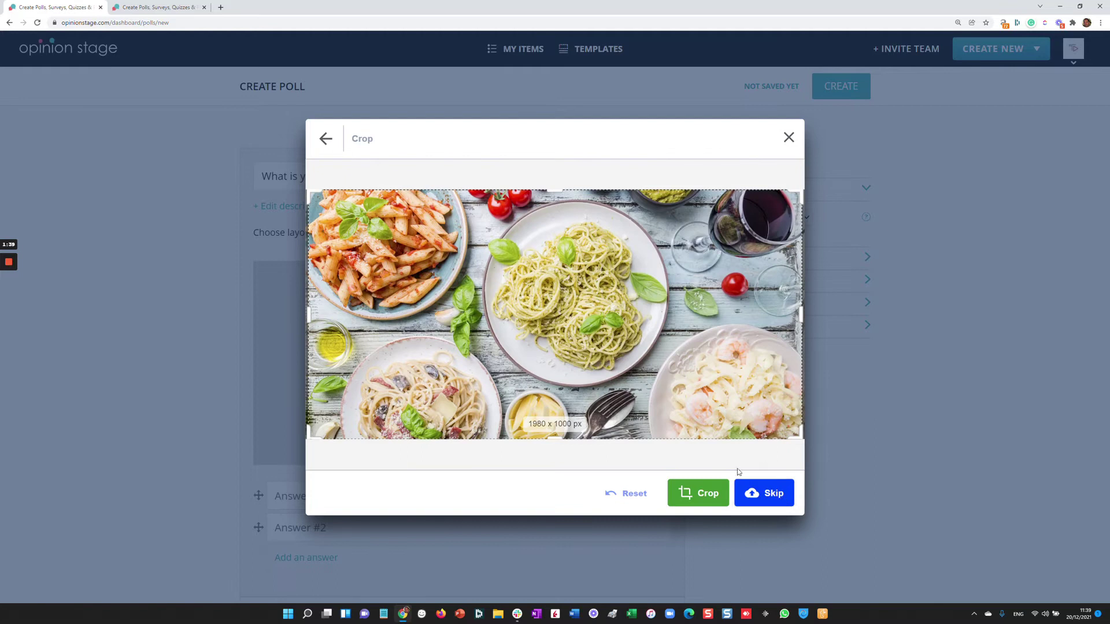
{"action": "left_click", "coordinate": [712, 492]}
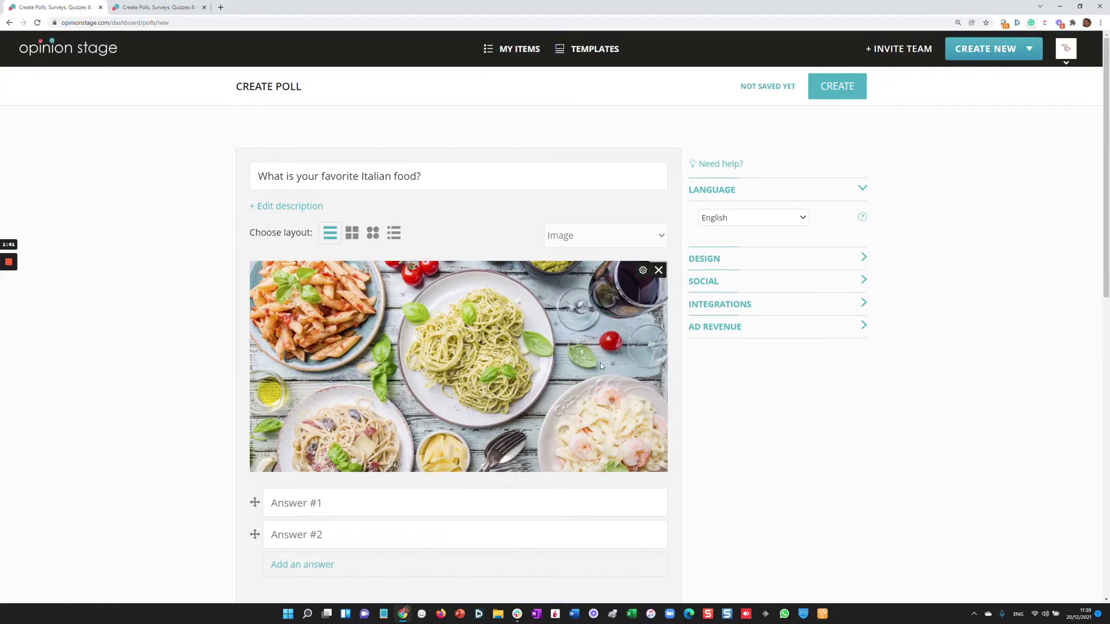
Enter the answers Salad, Pasta and a third answer Pizza.
{"action": "left_click", "coordinate": [342, 503]}
{"action": "type", "text": "Salad"}
{"action": "left_click", "coordinate": [337, 532]}
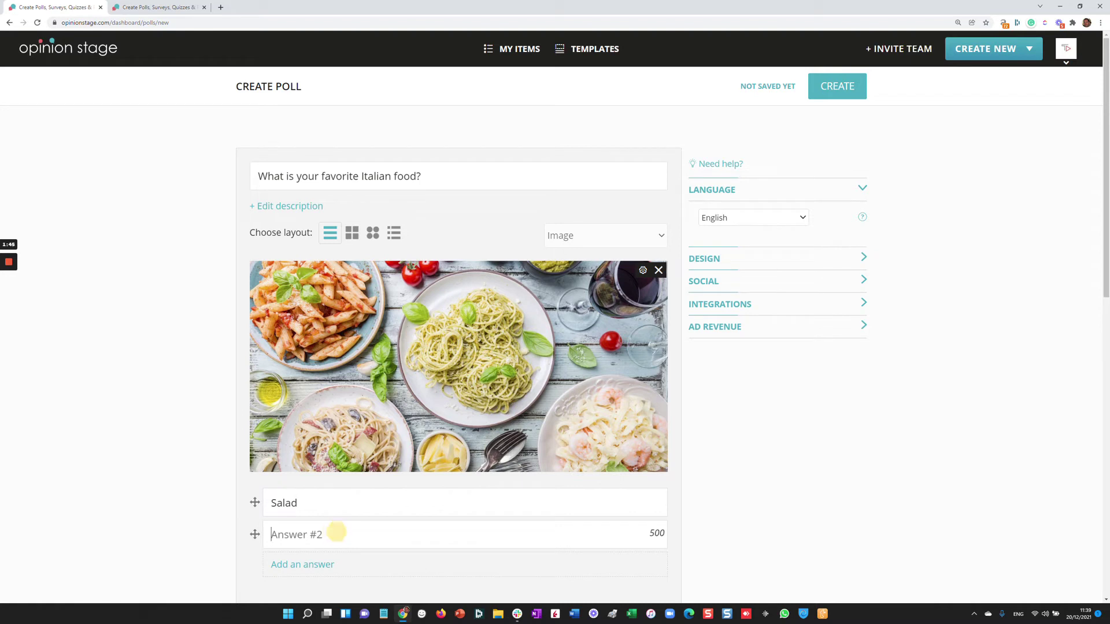
{"action": "type", "text": "Pasta"}
{"action": "left_click", "coordinate": [308, 564]}
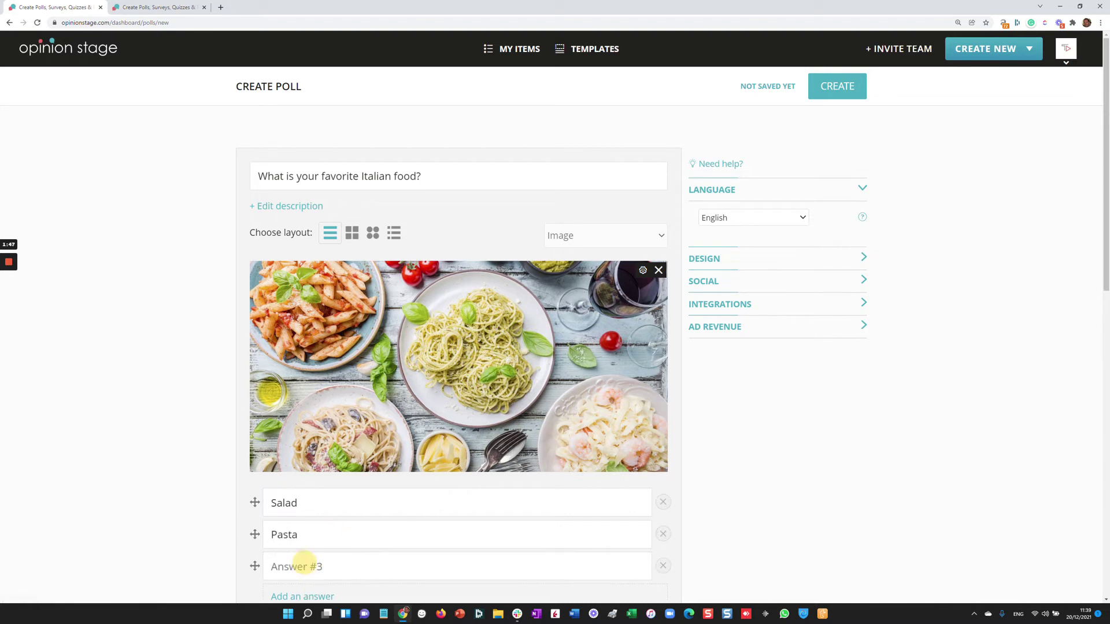
{"action": "type", "text": "Pizza"}
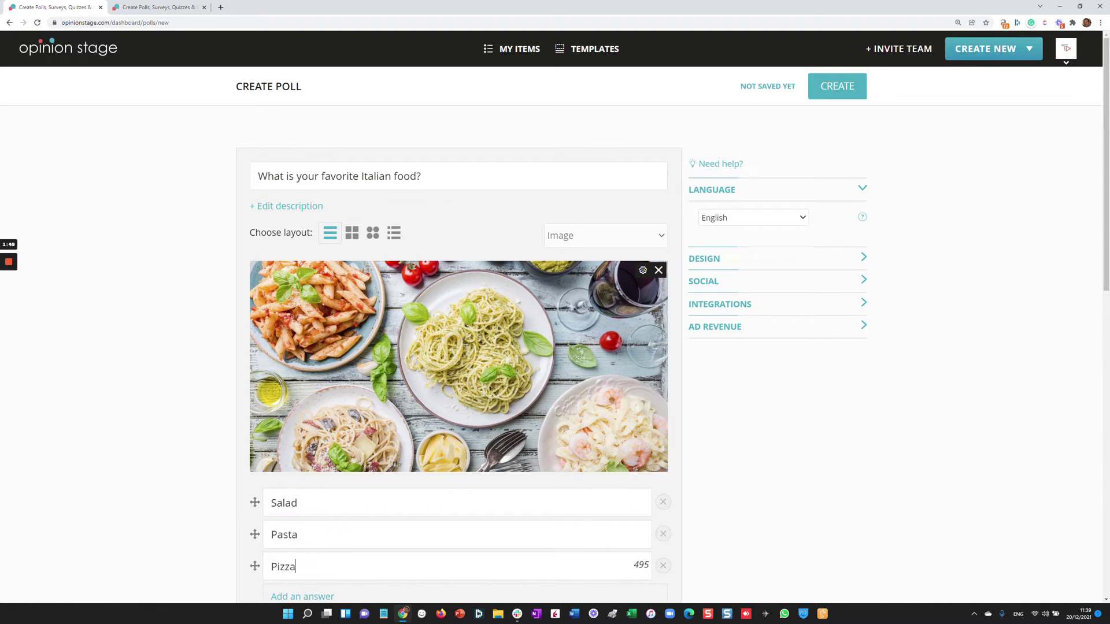
Create the poll, test-vote Salad in its preview, and close the preview.
{"action": "left_click", "coordinate": [843, 88]}
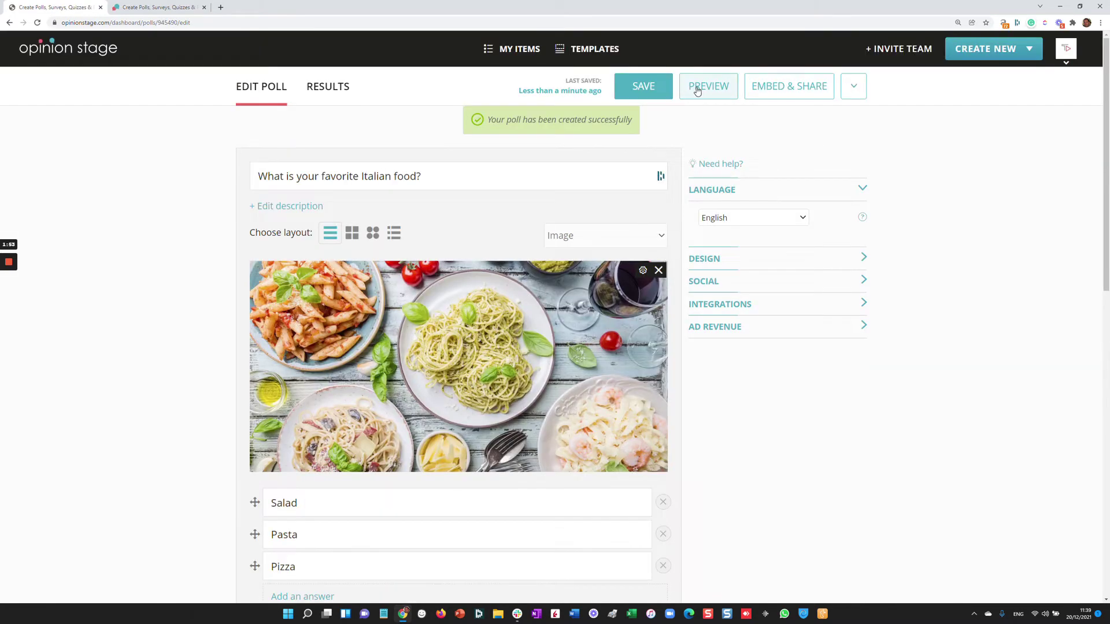
{"action": "left_click", "coordinate": [698, 88]}
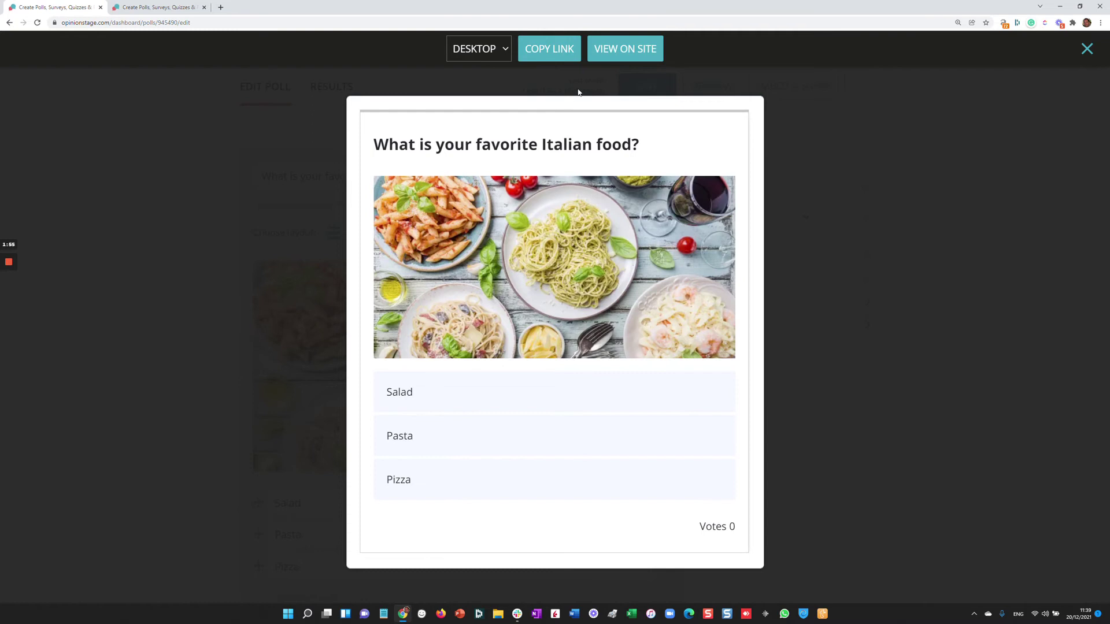
{"action": "left_click", "coordinate": [563, 406]}
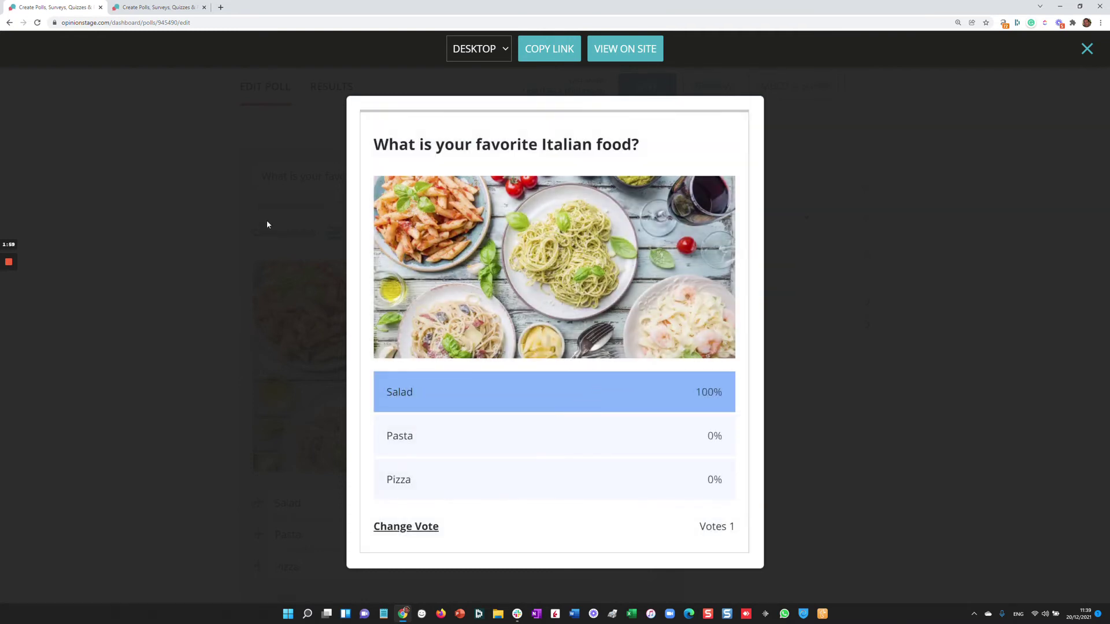
{"action": "left_click", "coordinate": [211, 218]}
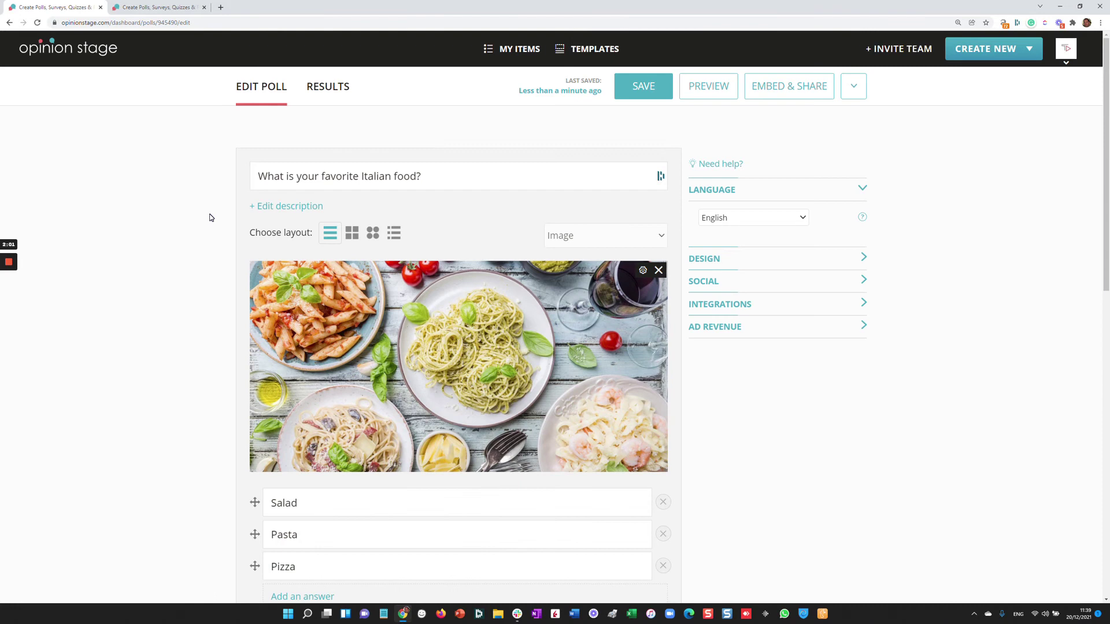
{"action": "scroll", "coordinate": [258, 320], "scroll_direction": "down", "scroll_amount": 6}
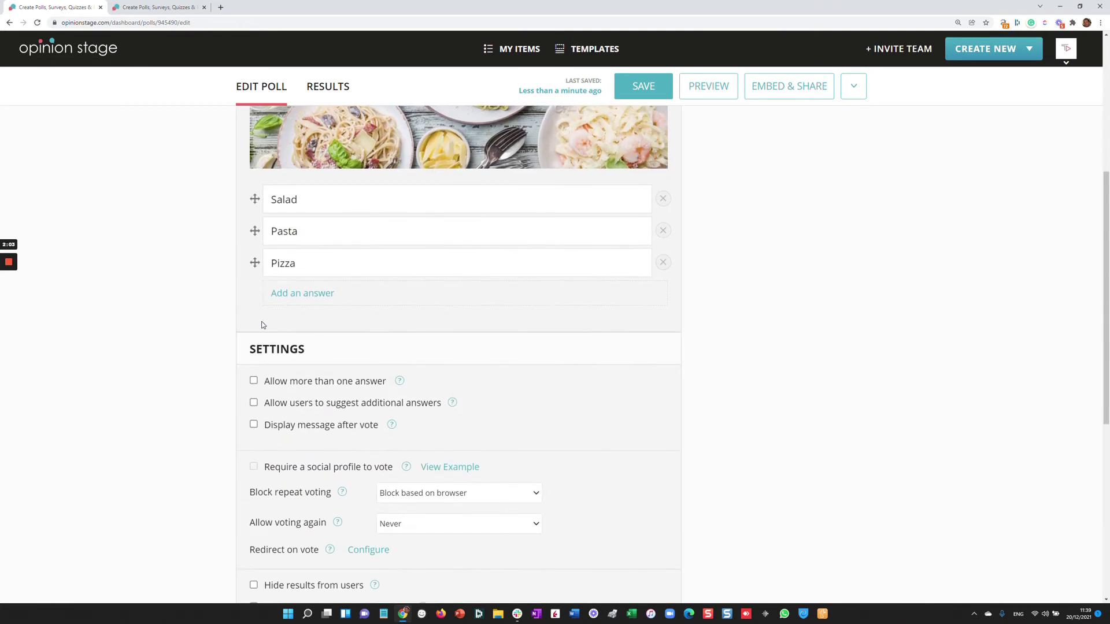
{"action": "scroll", "coordinate": [269, 326], "scroll_direction": "down", "scroll_amount": 2}
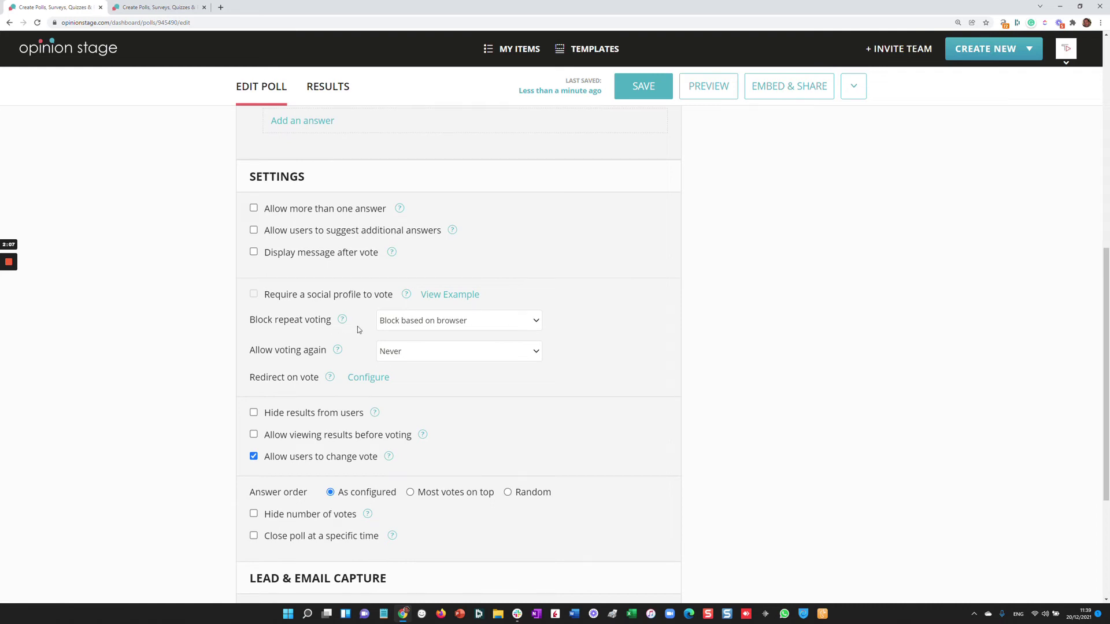
{"action": "scroll", "coordinate": [358, 326], "scroll_direction": "down", "scroll_amount": 4}
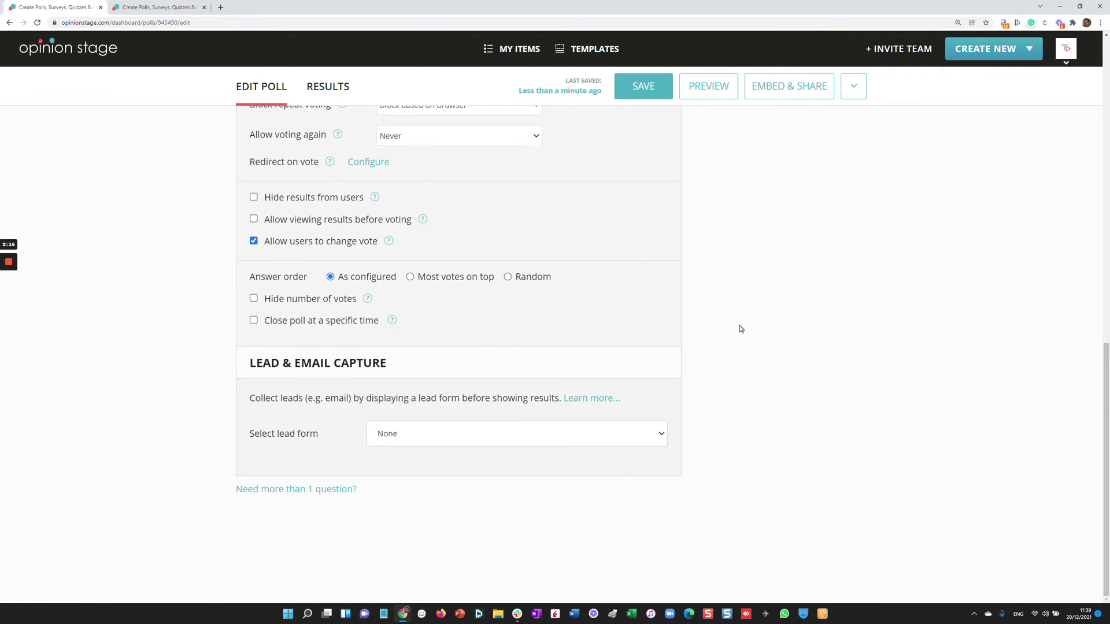
{"action": "scroll", "coordinate": [744, 323], "scroll_direction": "up", "scroll_amount": 10}
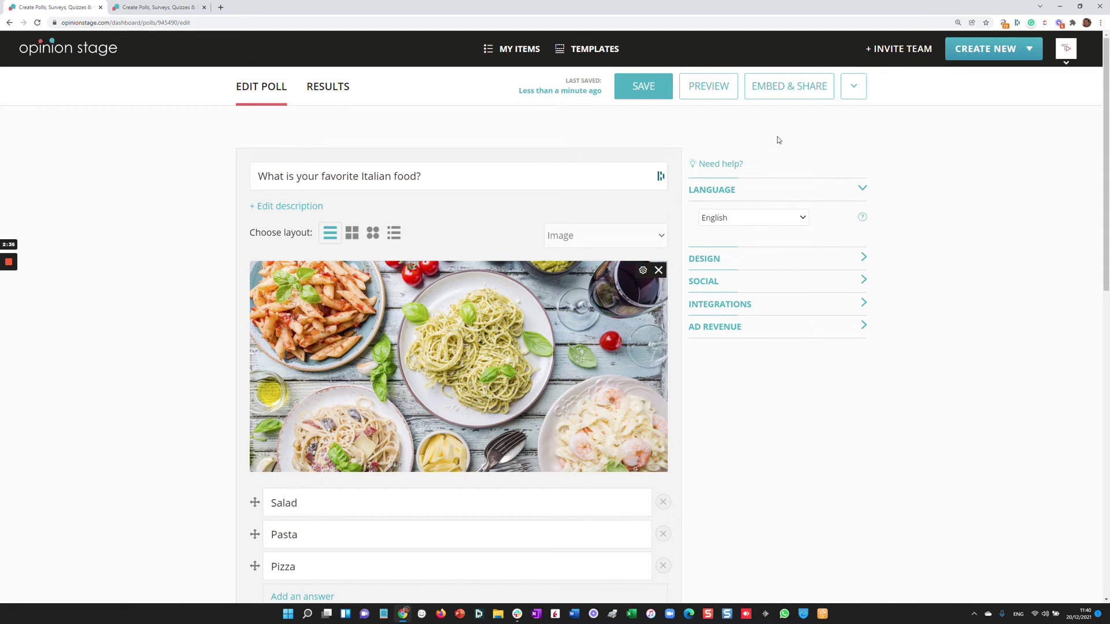
{"action": "left_click", "coordinate": [788, 86]}
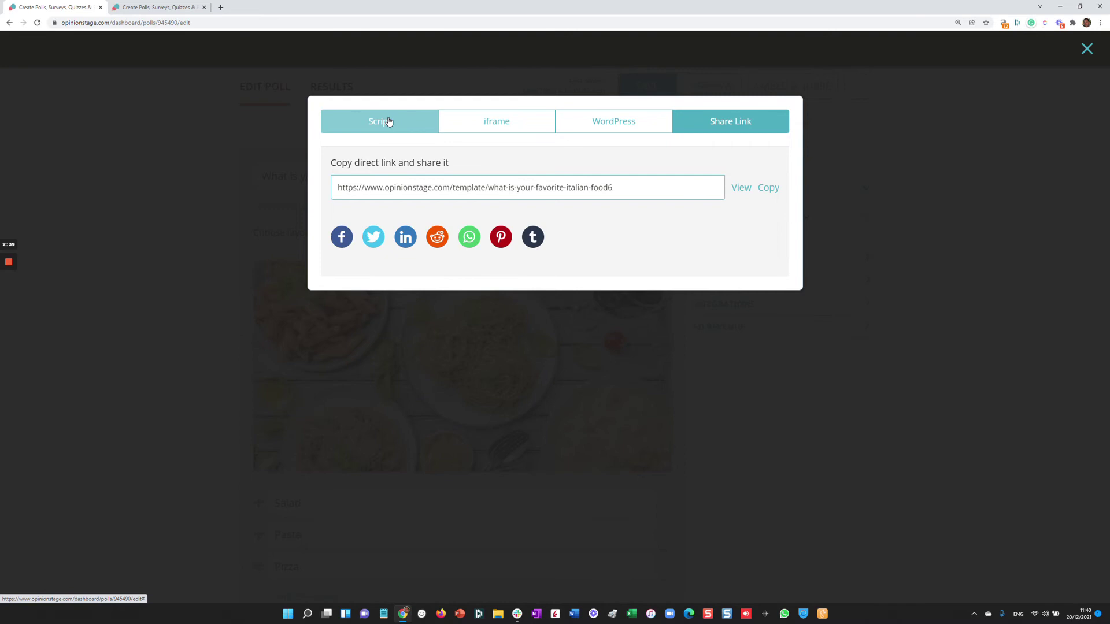
{"action": "left_click", "coordinate": [389, 122]}
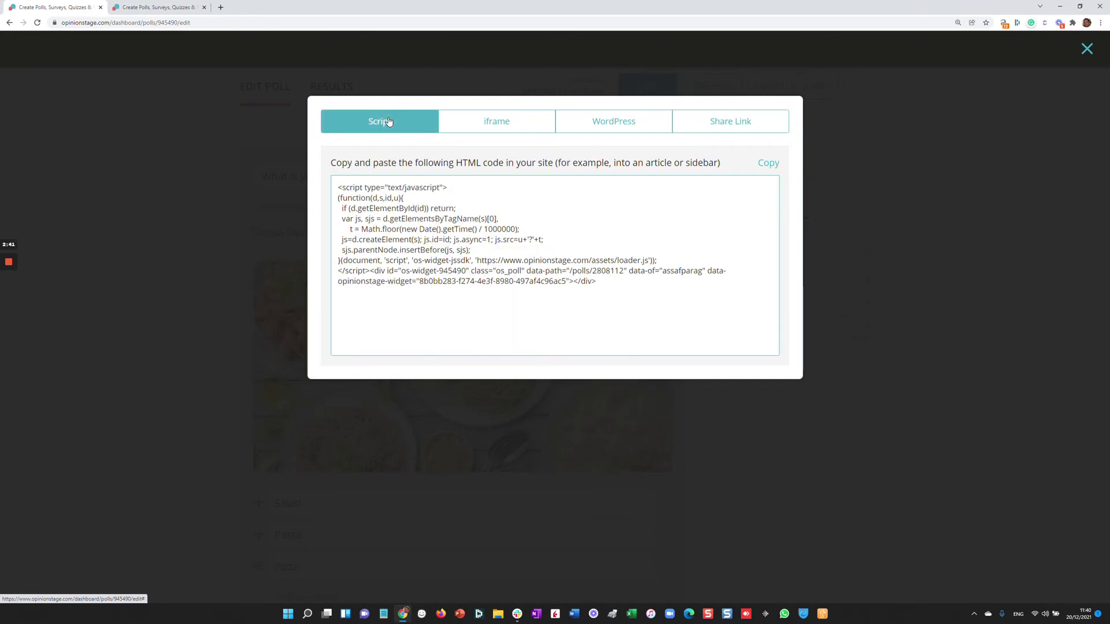
{"action": "left_click", "coordinate": [463, 130]}
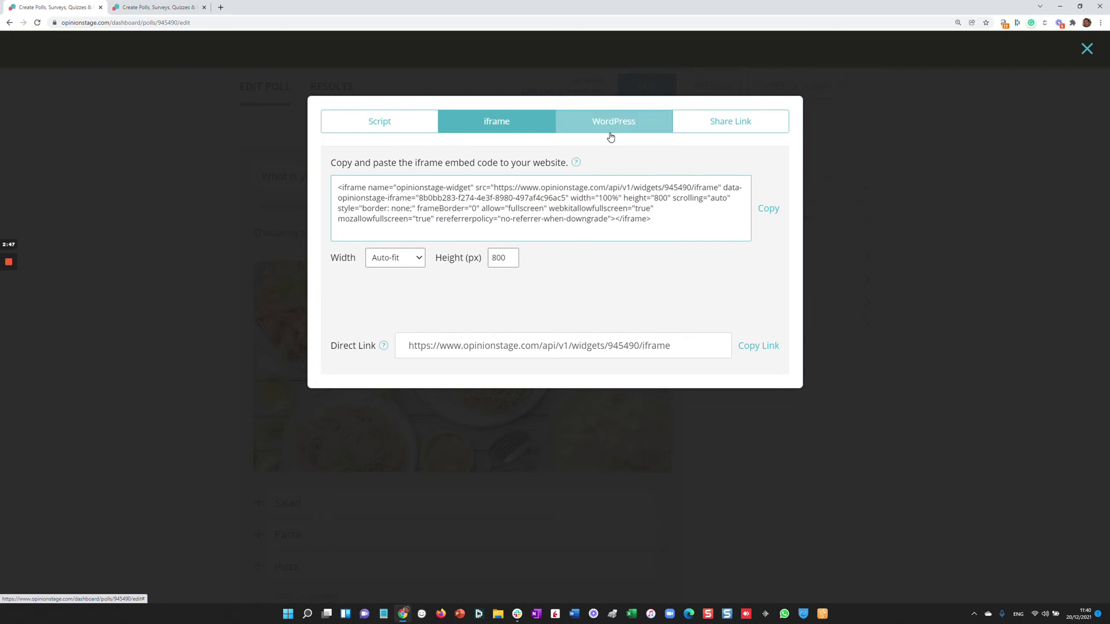
{"action": "left_click", "coordinate": [709, 126]}
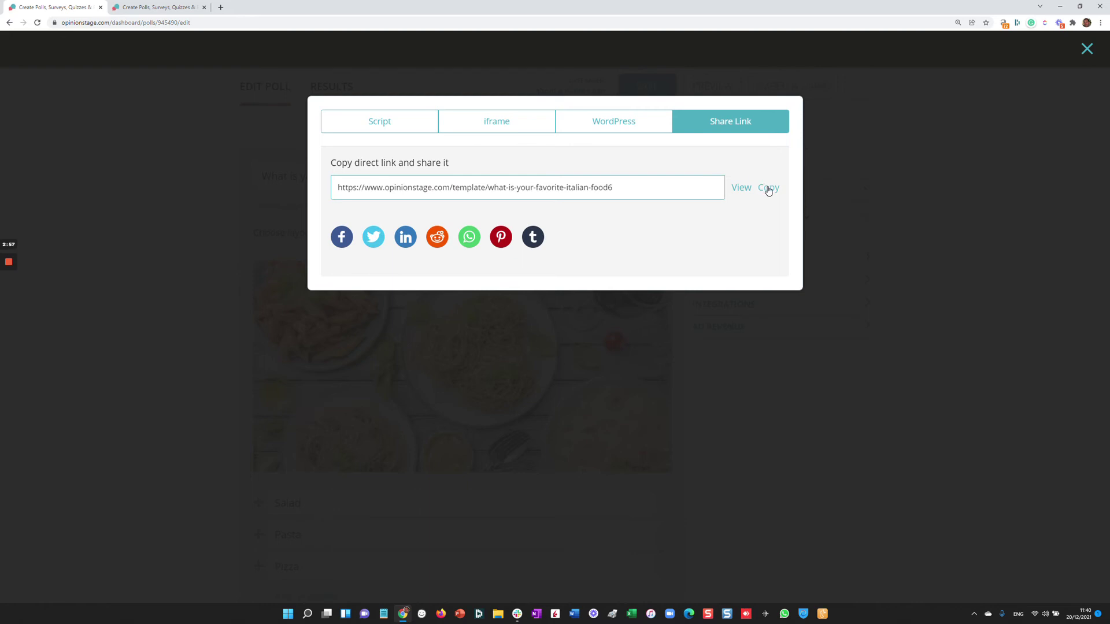
{"action": "left_click", "coordinate": [1086, 50]}
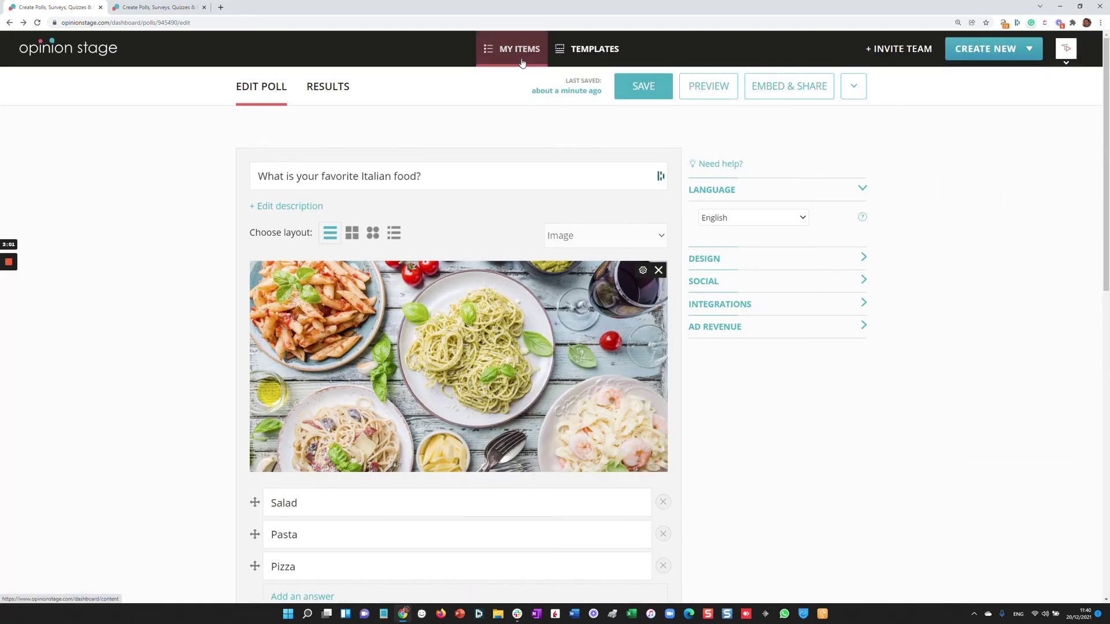
Open the Tik Tok Bestie Quiz results from the My Items tab.
{"action": "left_click", "coordinate": [149, 11]}
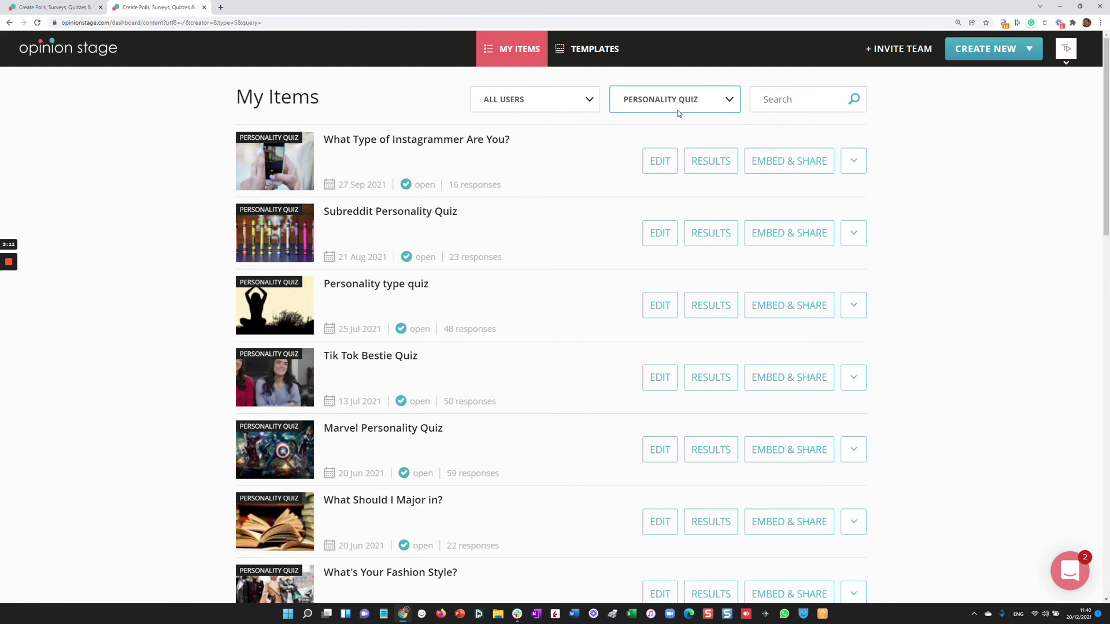
{"action": "left_click", "coordinate": [705, 377]}
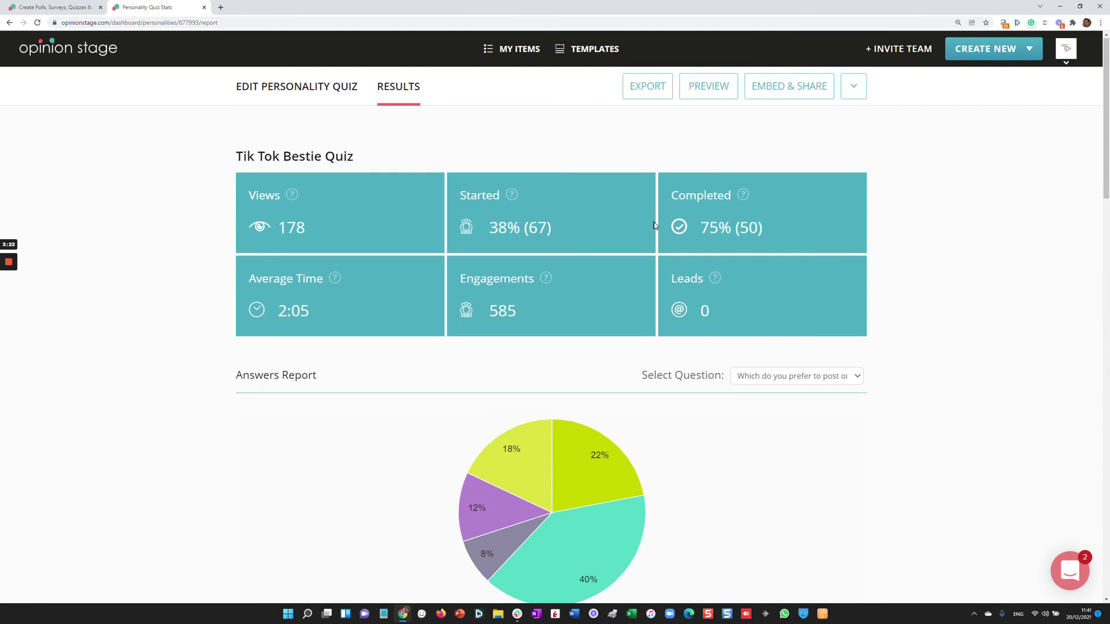
{"action": "scroll", "coordinate": [657, 226], "scroll_direction": "down", "scroll_amount": 3}
{"action": "scroll", "coordinate": [702, 256], "scroll_direction": "down", "scroll_amount": 10}
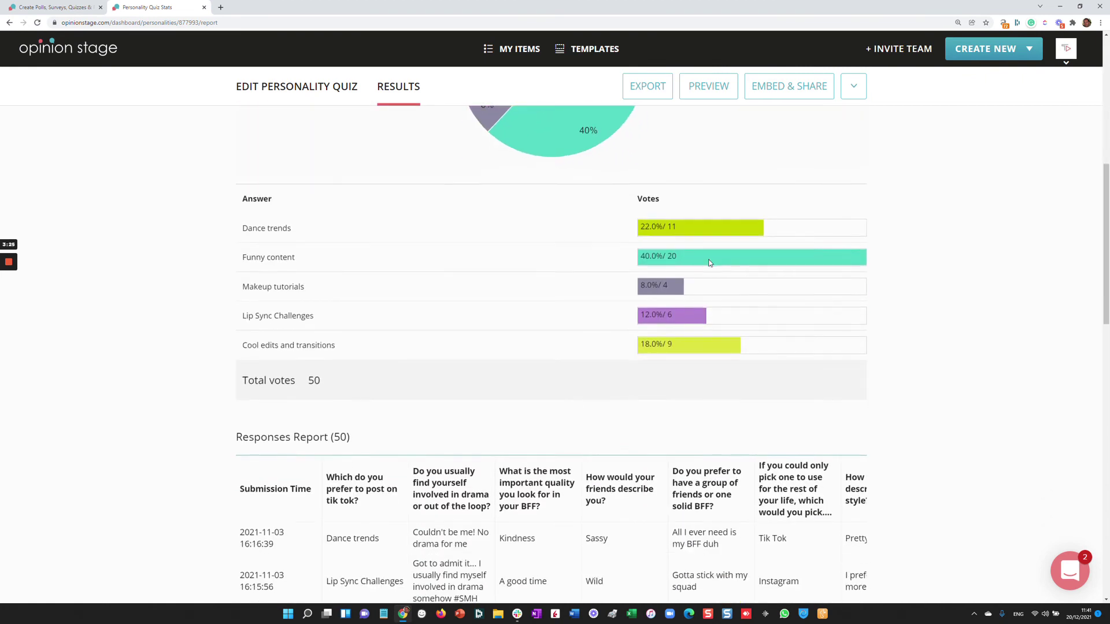
{"action": "scroll", "coordinate": [713, 260], "scroll_direction": "down", "scroll_amount": 10}
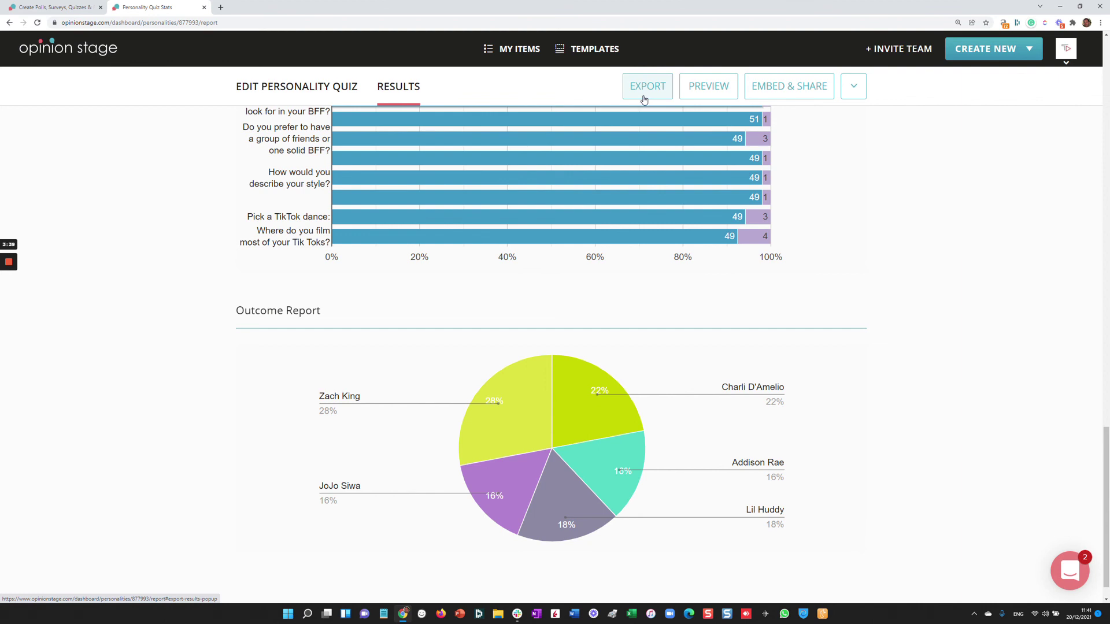
{"action": "left_click", "coordinate": [587, 50]}
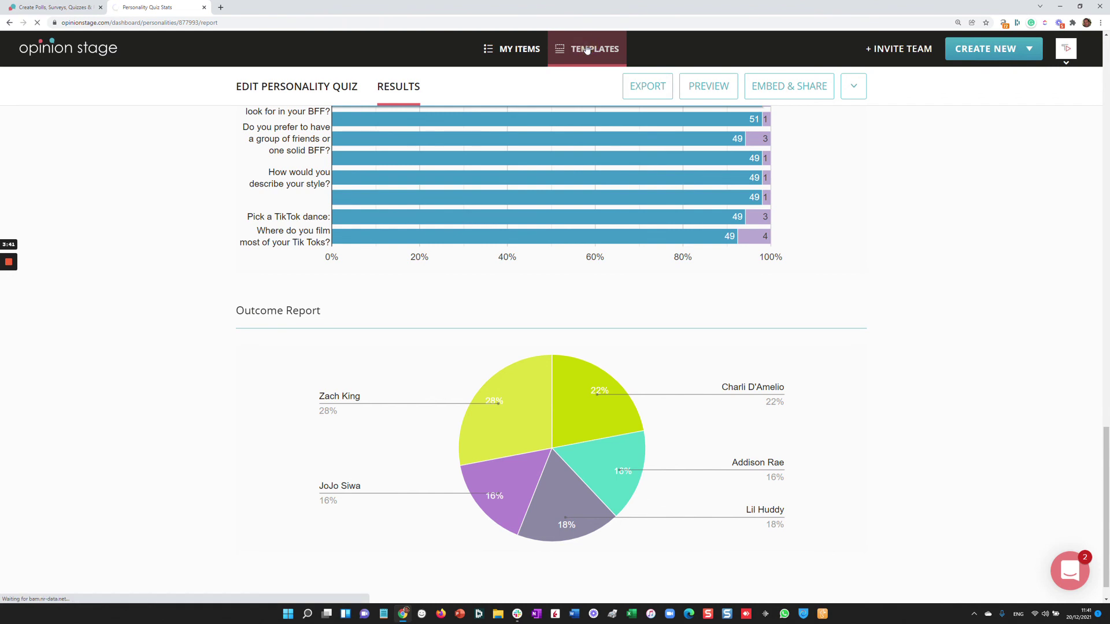